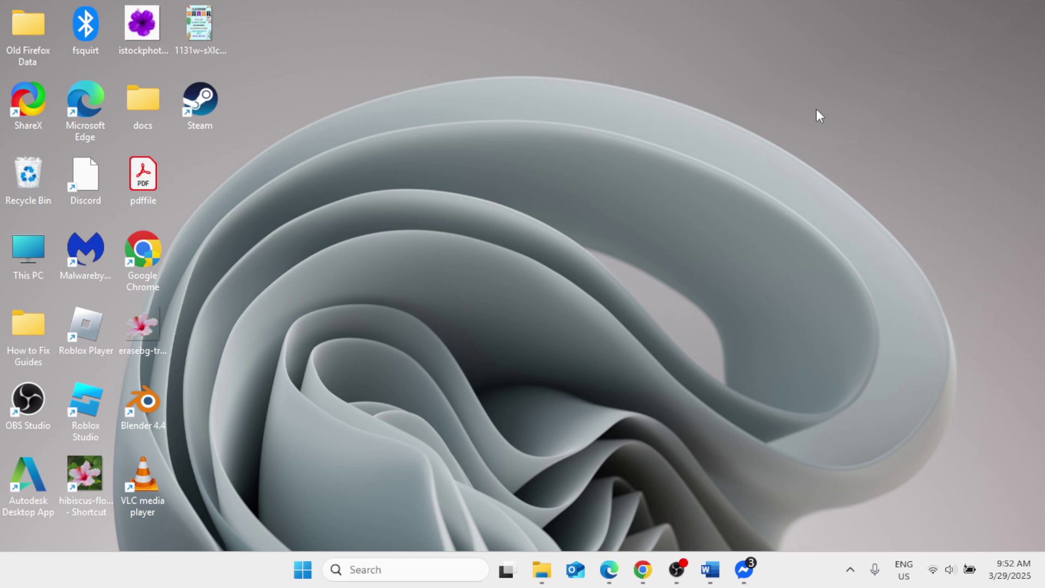
# - Run the system file scan sfc /scannow in a Command Prompt opened as administrator, and close its window
pyautogui.click(369, 571)
pyautogui.write('cmd')
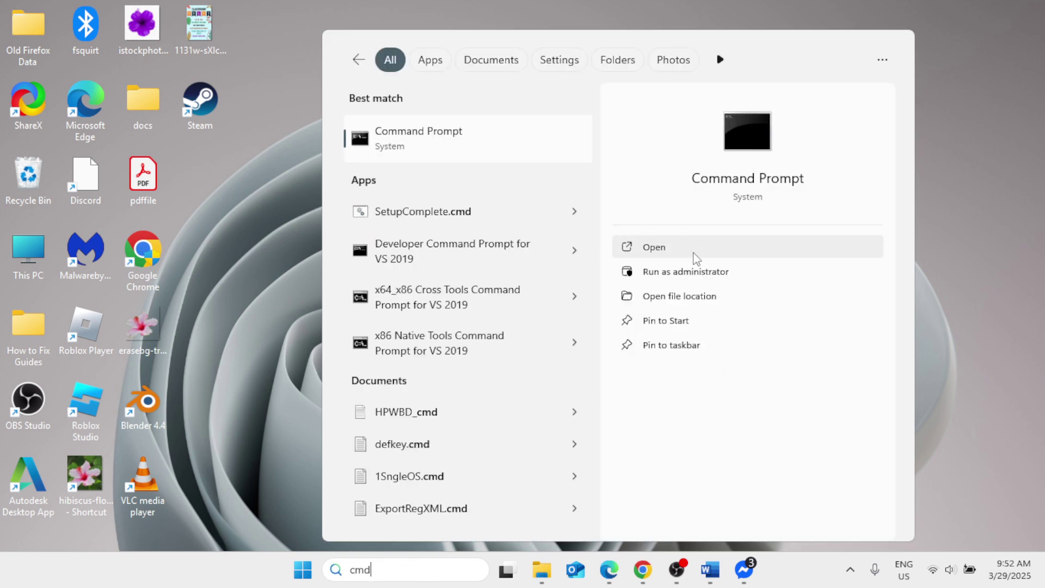
pyautogui.click(694, 275)
pyautogui.moveTo(527, 122); pyautogui.dragTo(588, 105)
pyautogui.write('sfc /scannow')
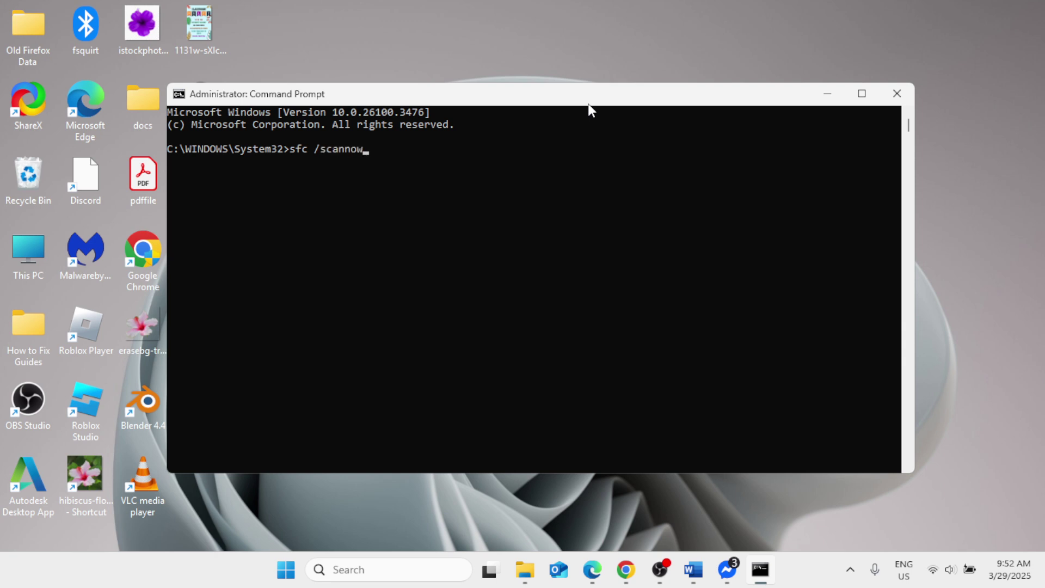
pyautogui.press('Return')
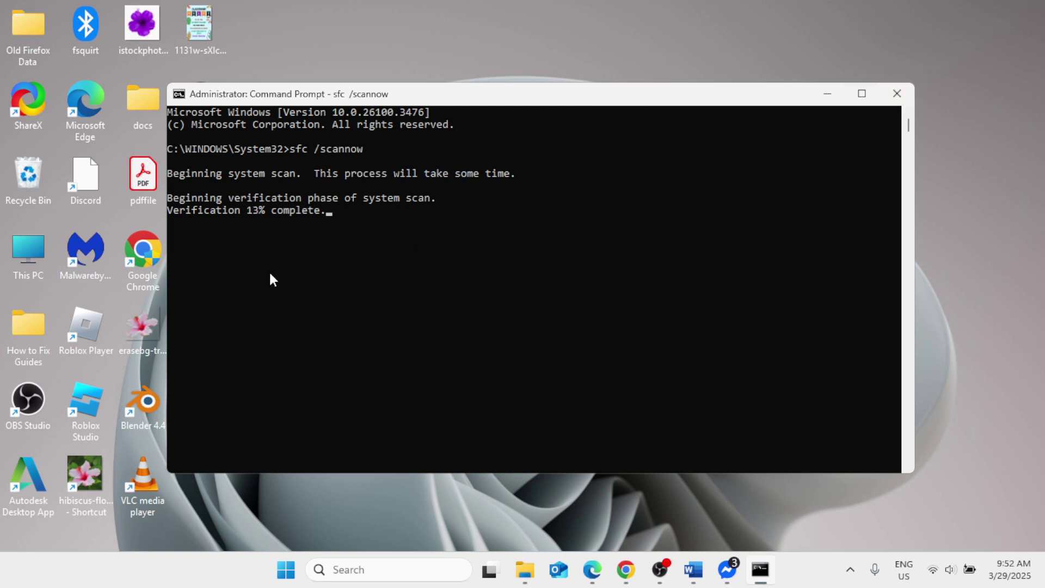
pyautogui.click(893, 94)
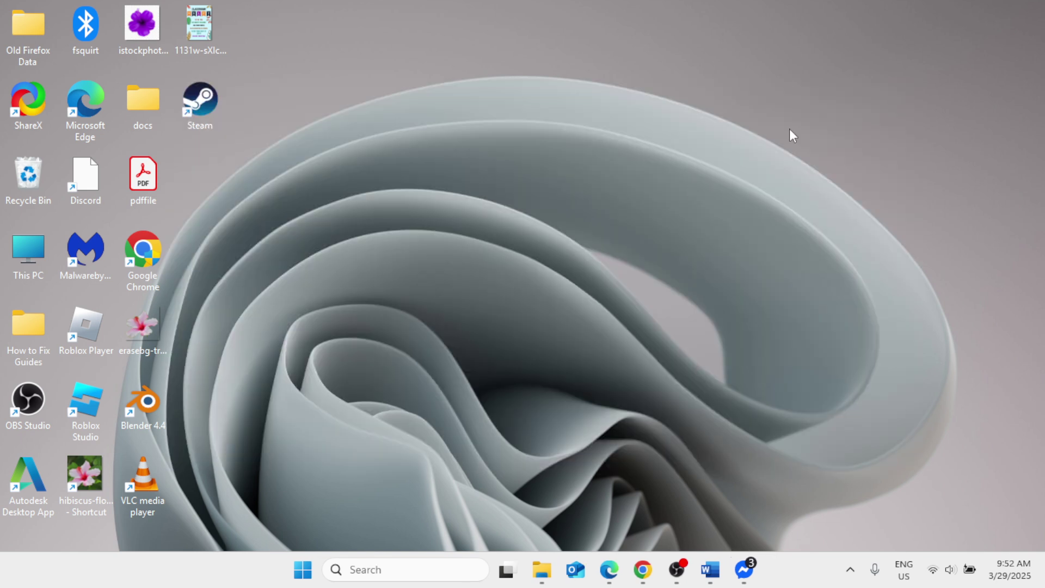
pyautogui.rightClick(303, 570)
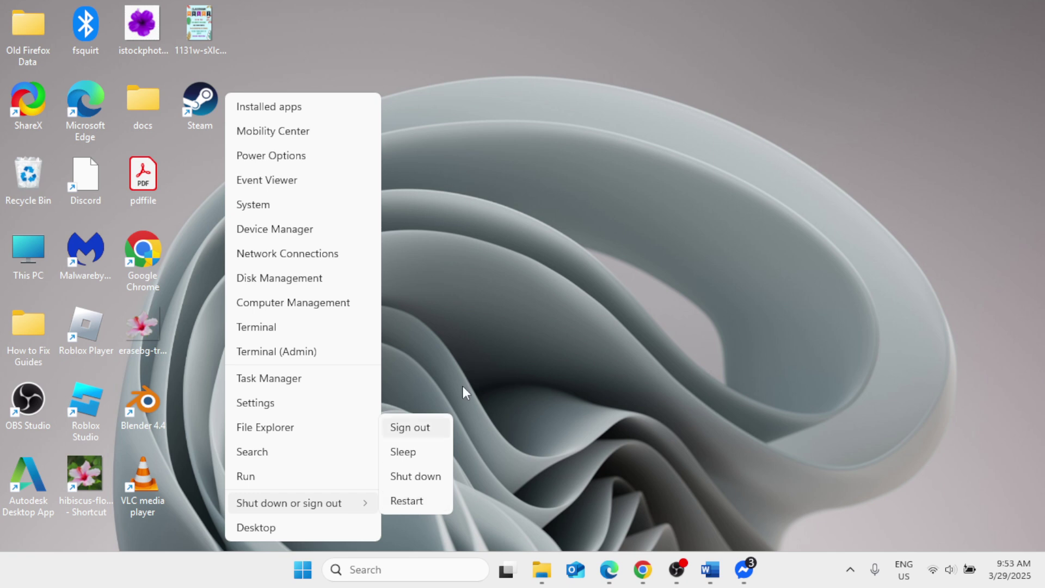
pyautogui.click(495, 283)
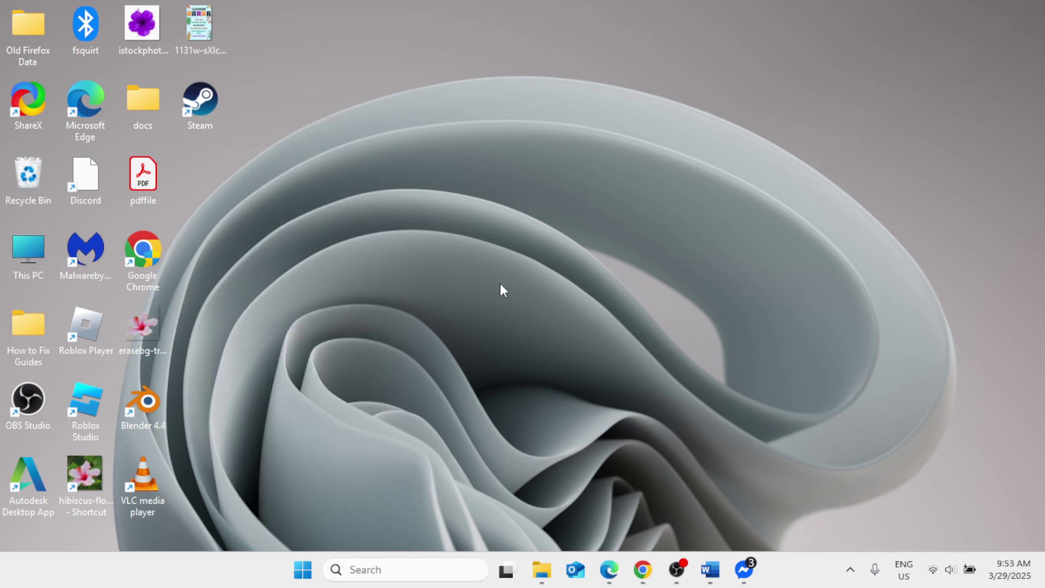
# - Switch to Microsoft Edge in a new, maximized window
pyautogui.click(402, 571)
pyautogui.write('edge')
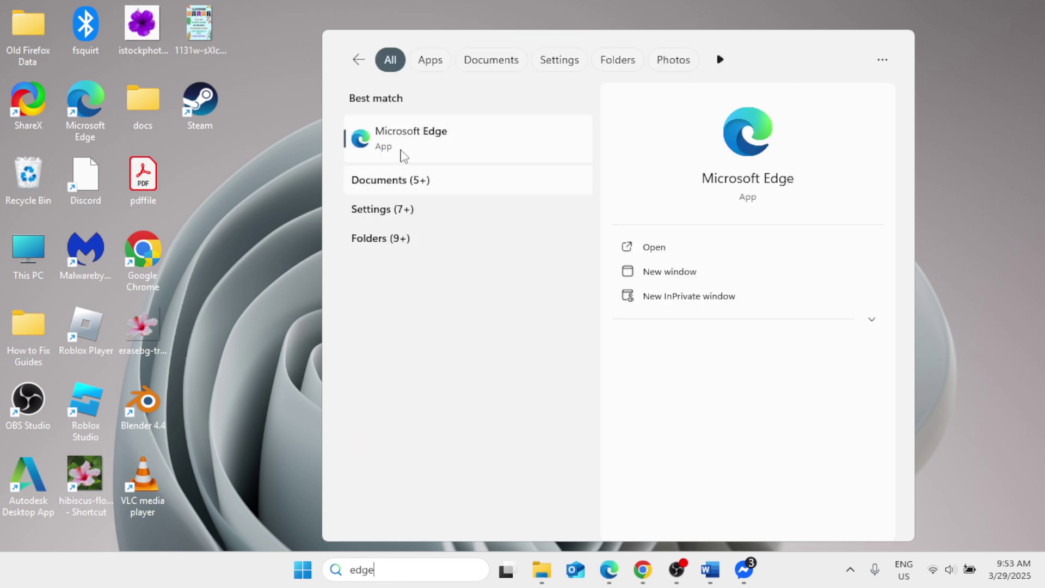
pyautogui.click(408, 133)
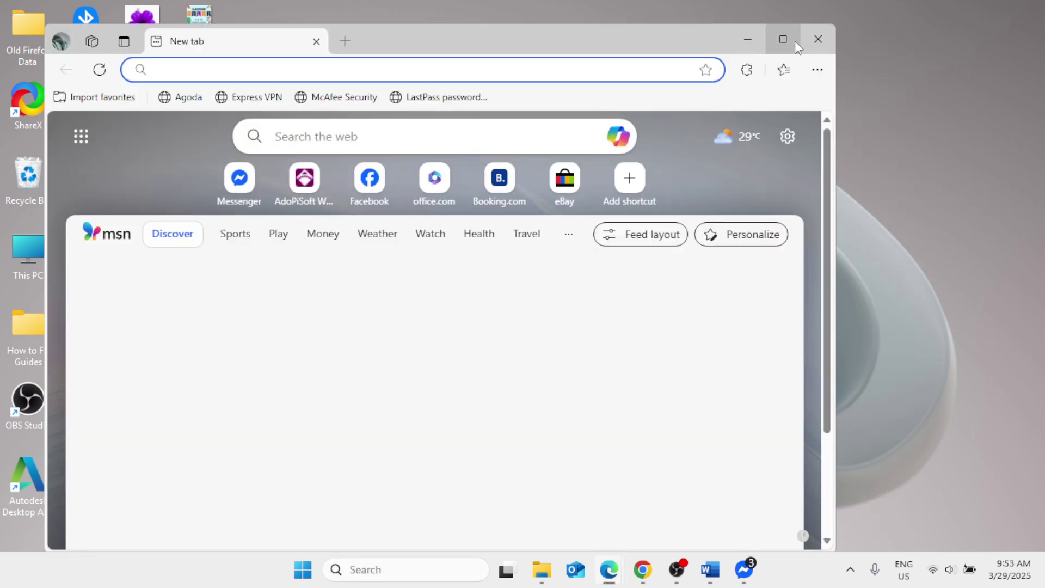
pyautogui.click(795, 41)
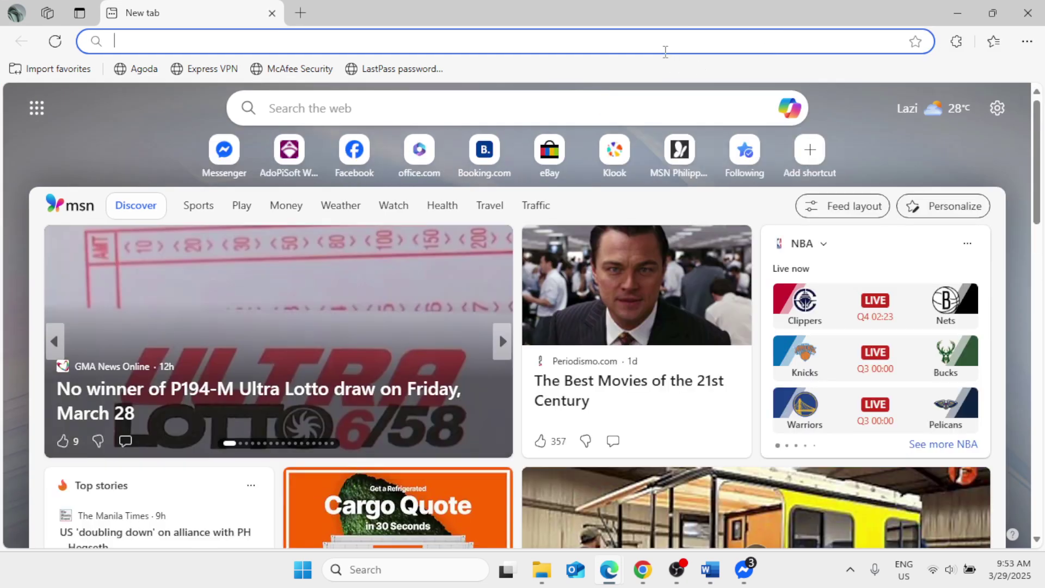
# - Search the web for "microsoft visual c++ redistributable 2013"
pyautogui.write('micros')
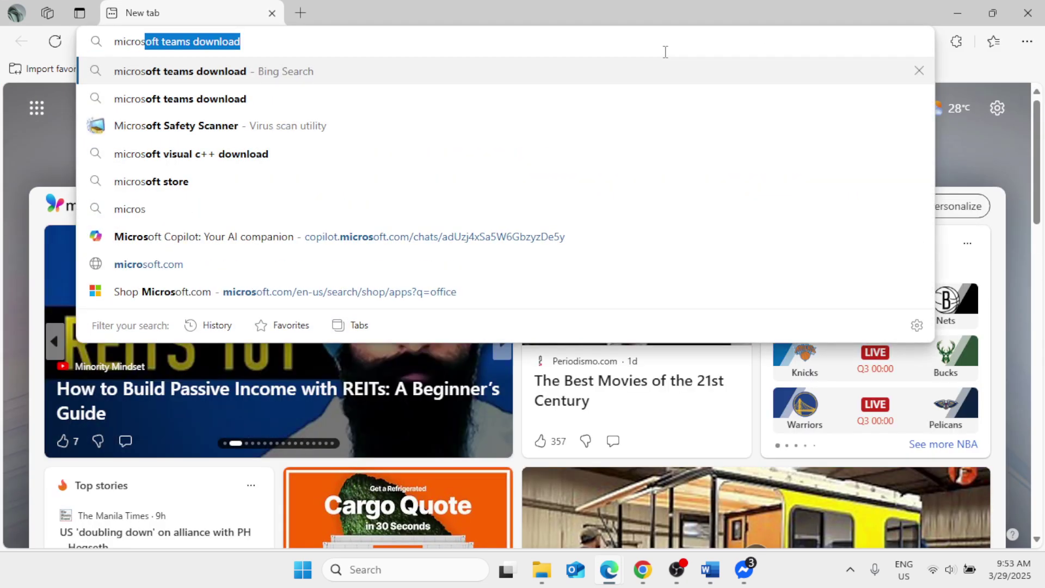
pyautogui.write('oft vi')
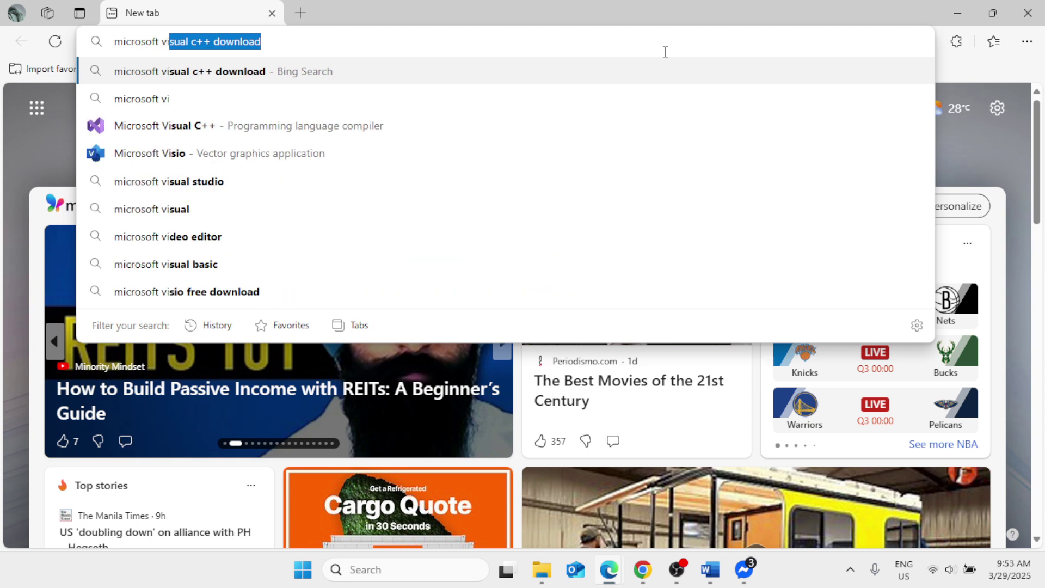
pyautogui.write('sual c')
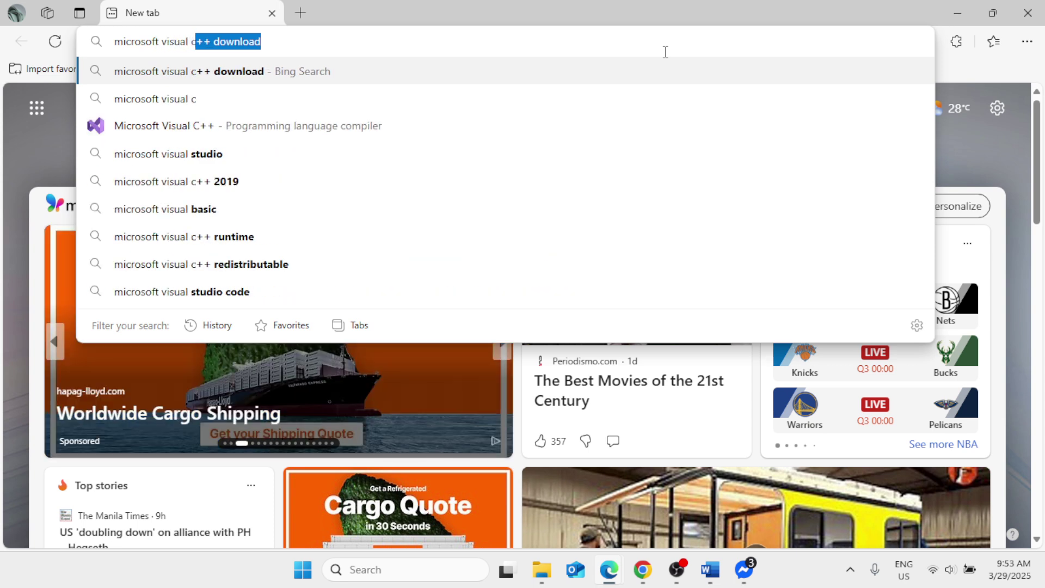
pyautogui.write('++ ')
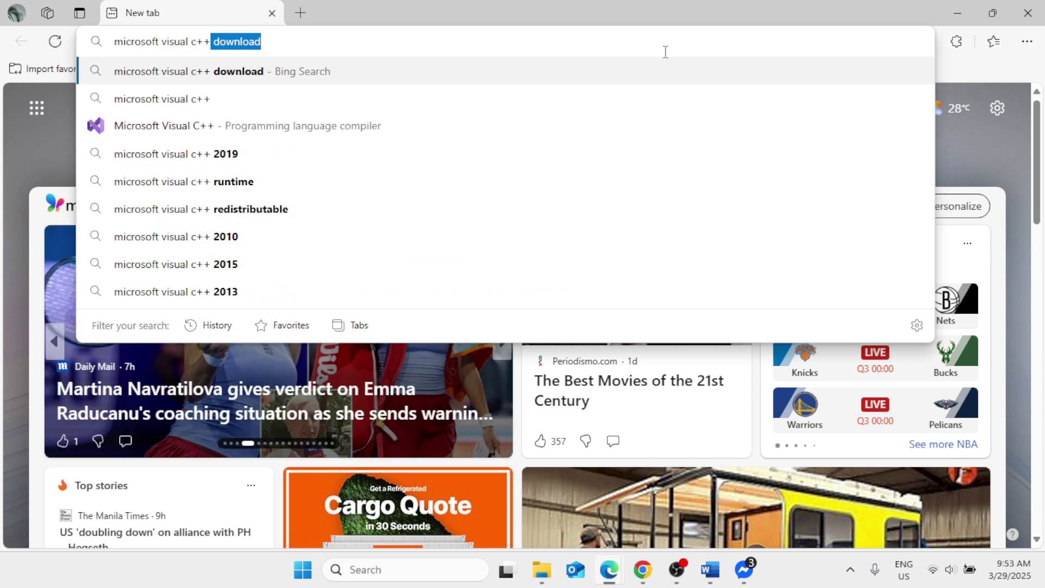
pyautogui.write('redis')
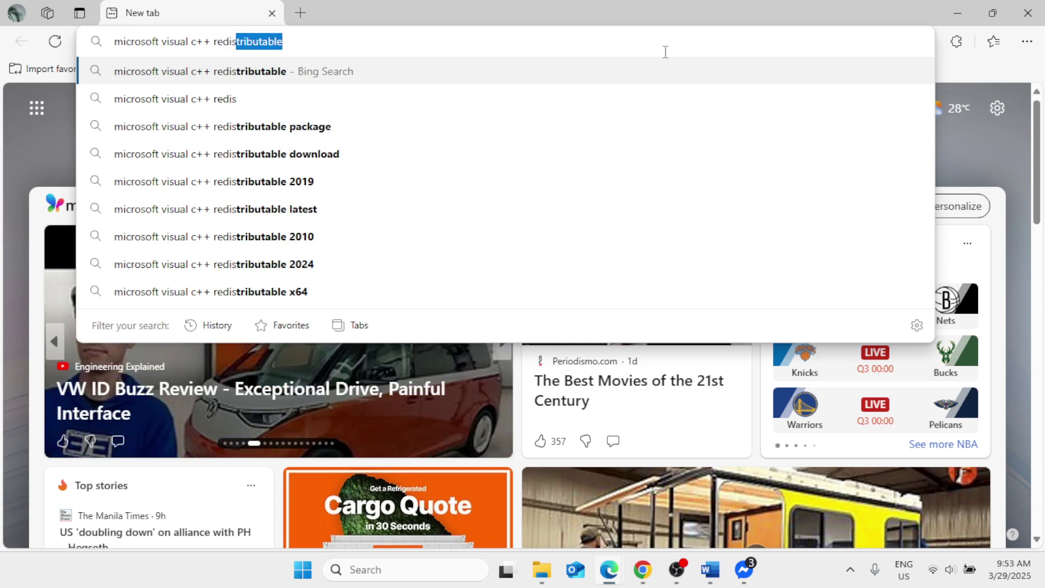
pyautogui.press('Right')
pyautogui.write('2013')
pyautogui.press('Return')
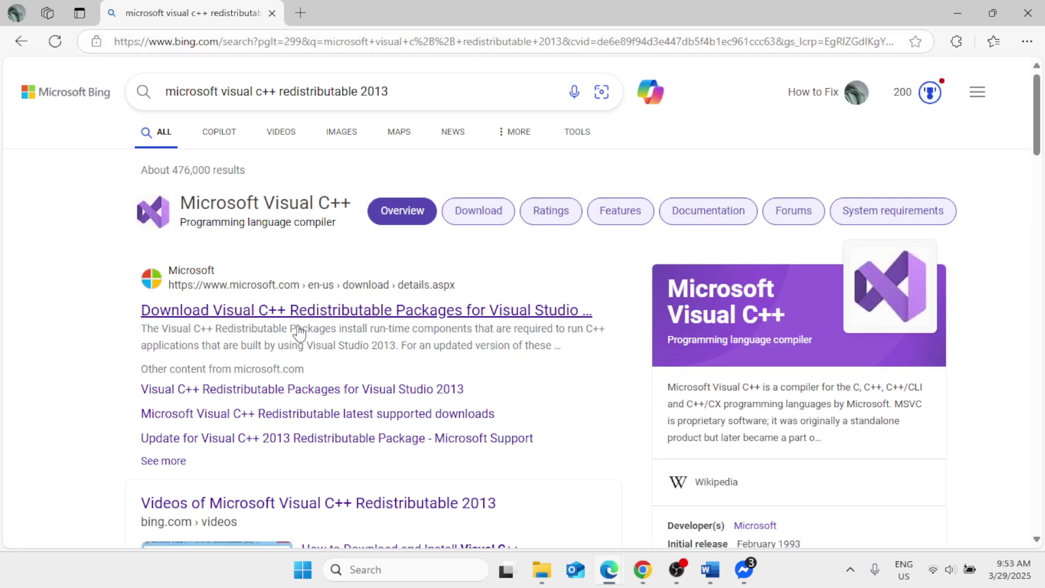
# - Open Microsoft's Visual C++ Redistributable Packages for Visual Studio 2013 page and bring up the file choices for the English download
pyautogui.scroll(-4, 298, 332)
pyautogui.scroll(4, 299, 333)
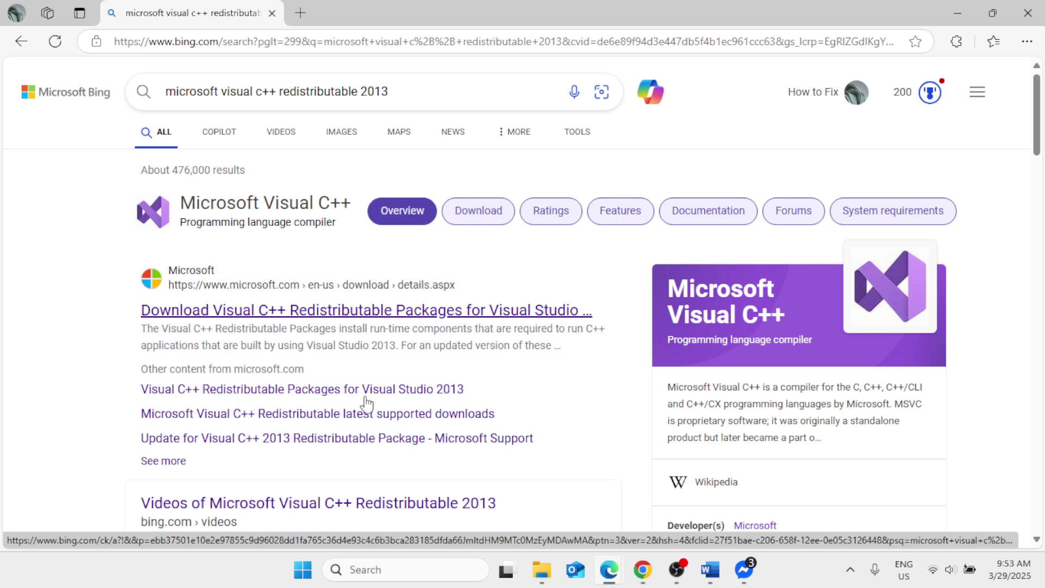
pyautogui.click(294, 390)
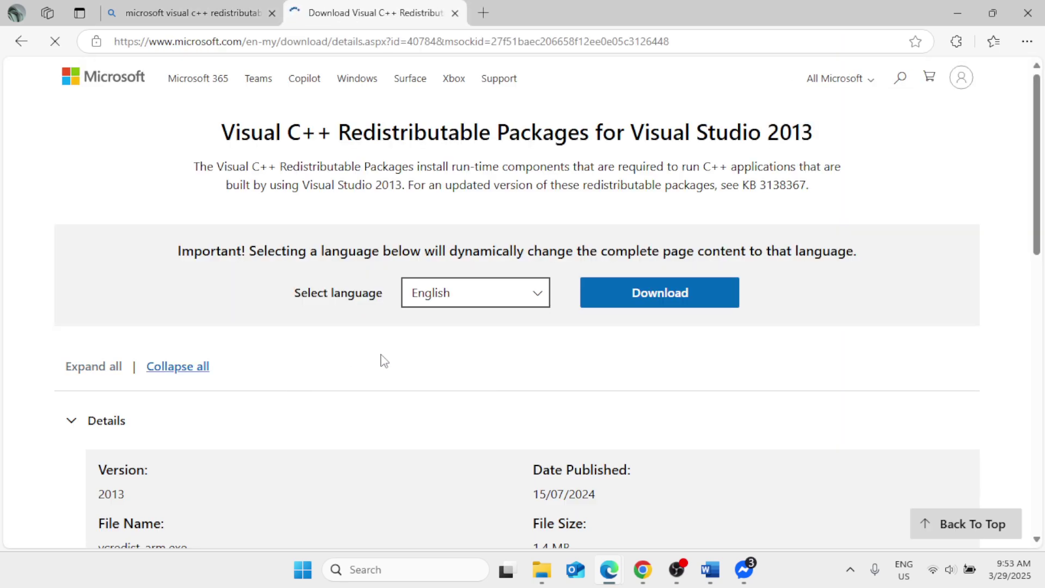
pyautogui.click(533, 299)
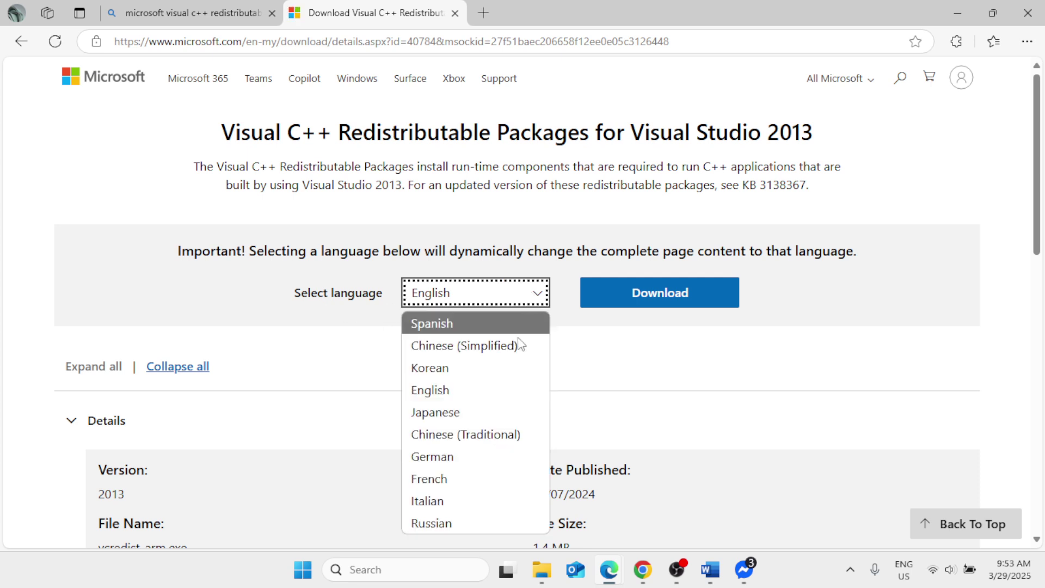
pyautogui.click(444, 396)
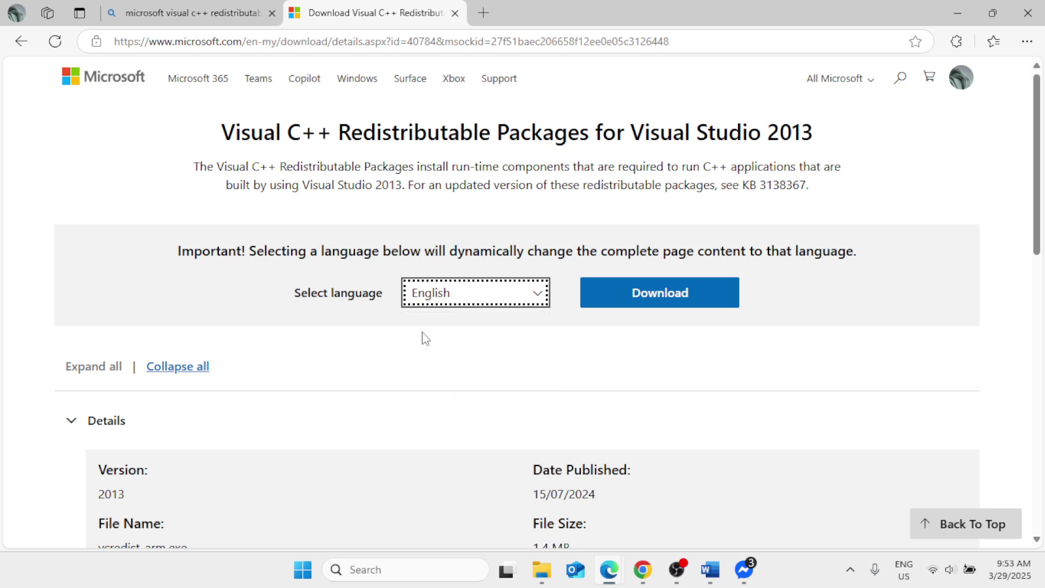
pyautogui.click(648, 301)
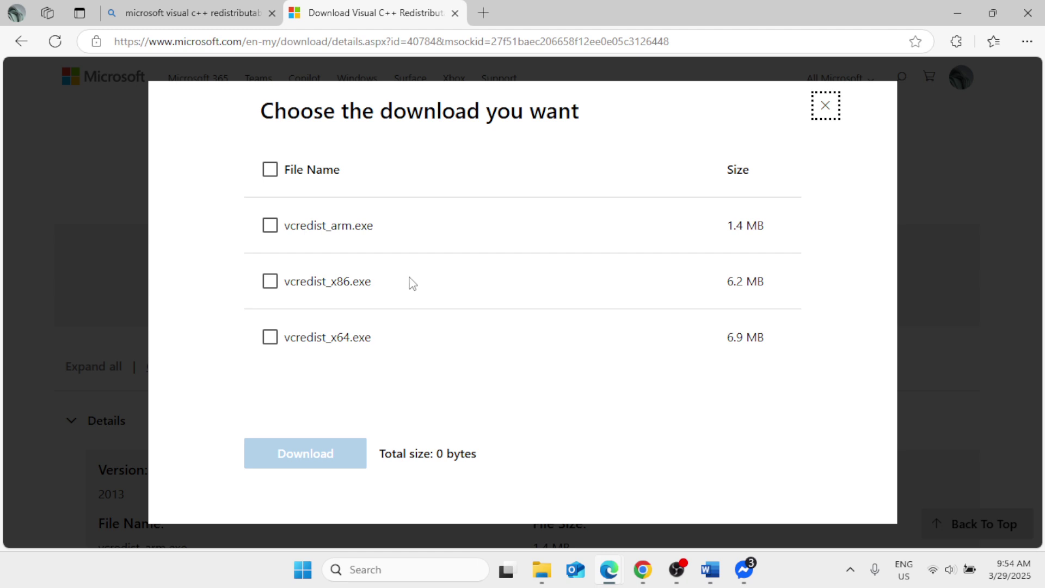
# - Check the PC's system type in System Information and minimize its window
pyautogui.click(390, 576)
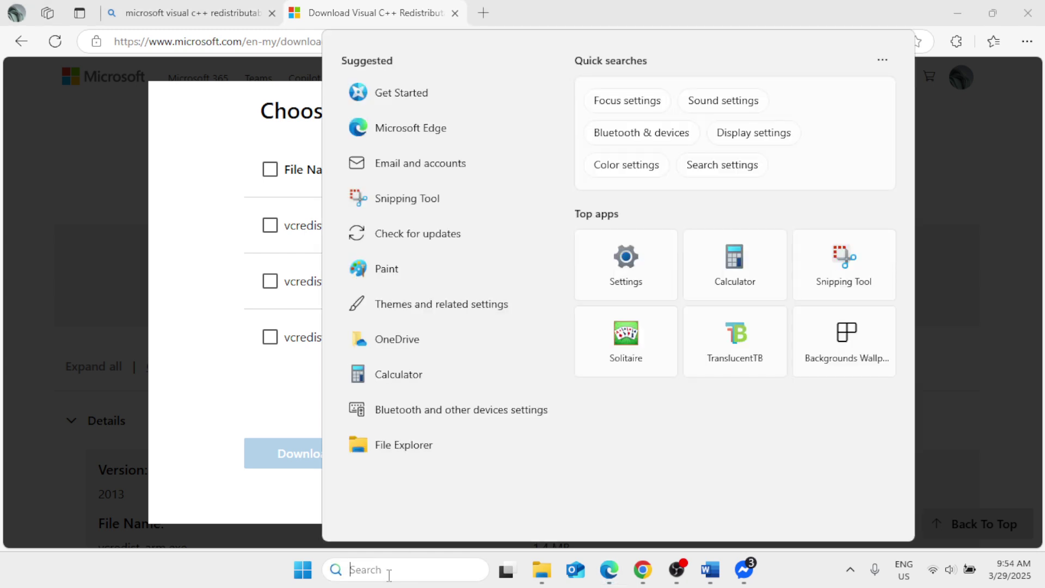
pyautogui.write('system')
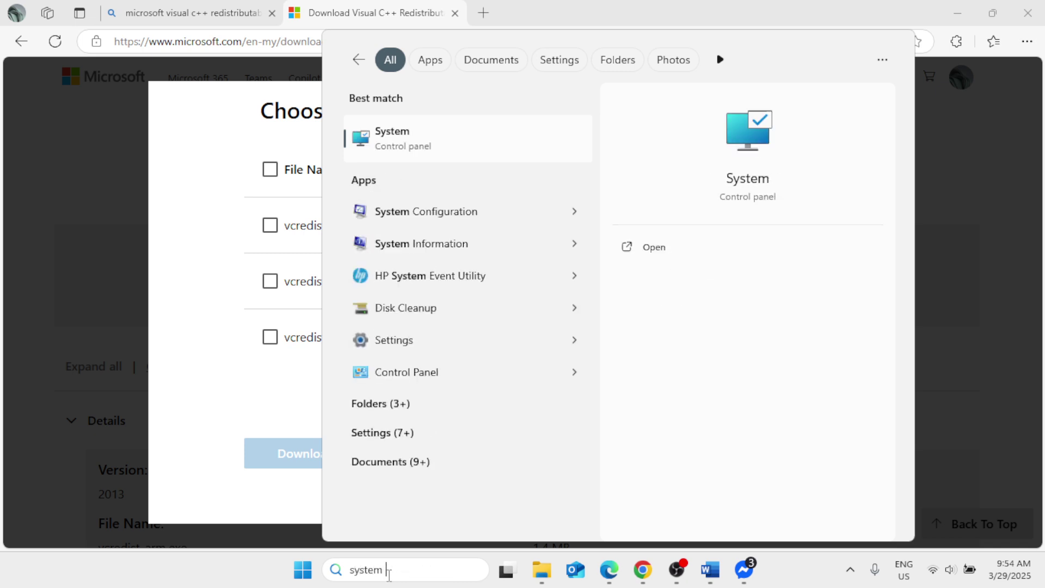
pyautogui.write(' u')
pyautogui.press('BackSpace')
pyautogui.write('in')
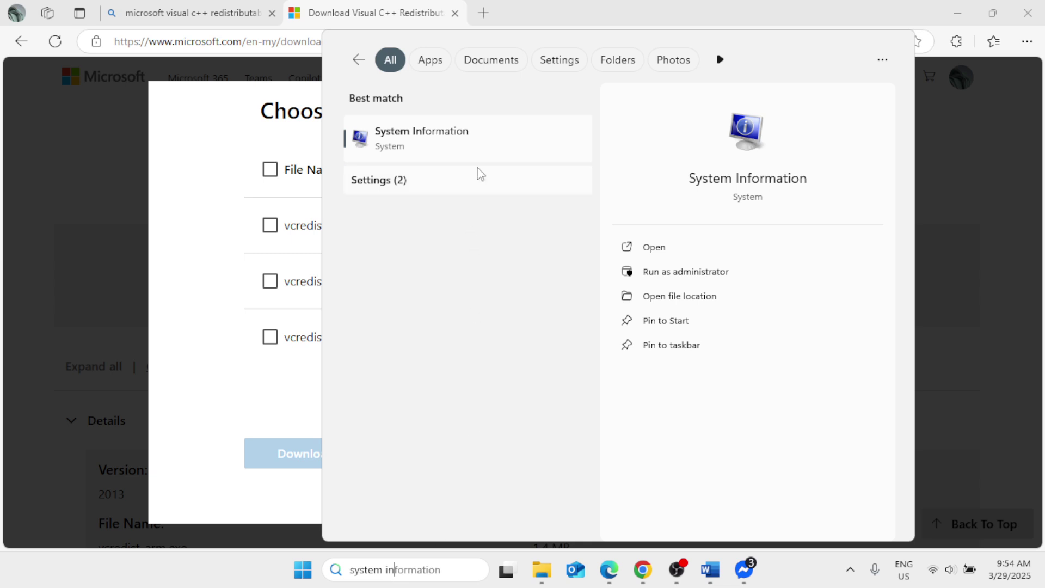
pyautogui.click(482, 141)
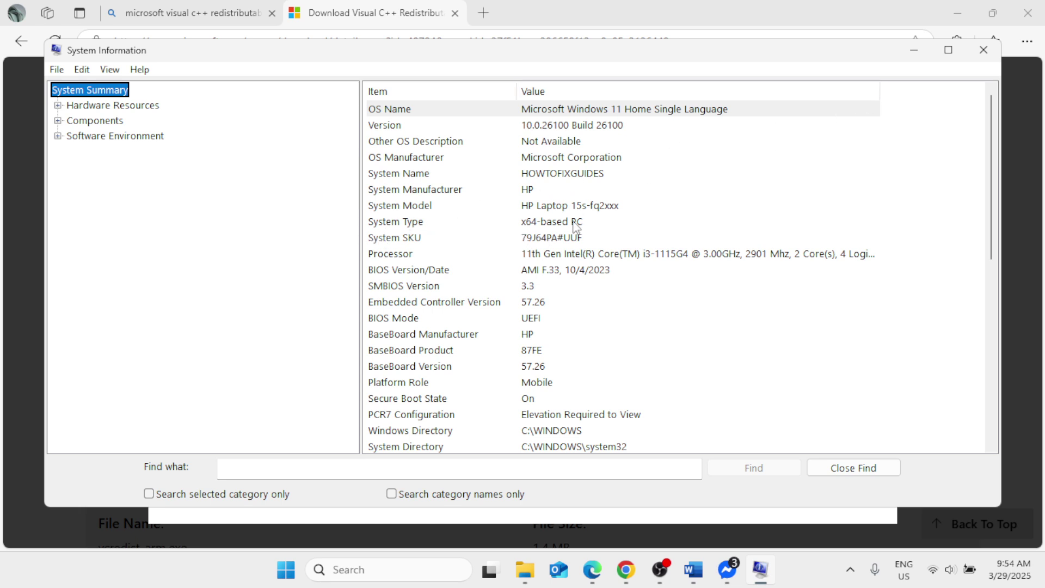
pyautogui.click(915, 50)
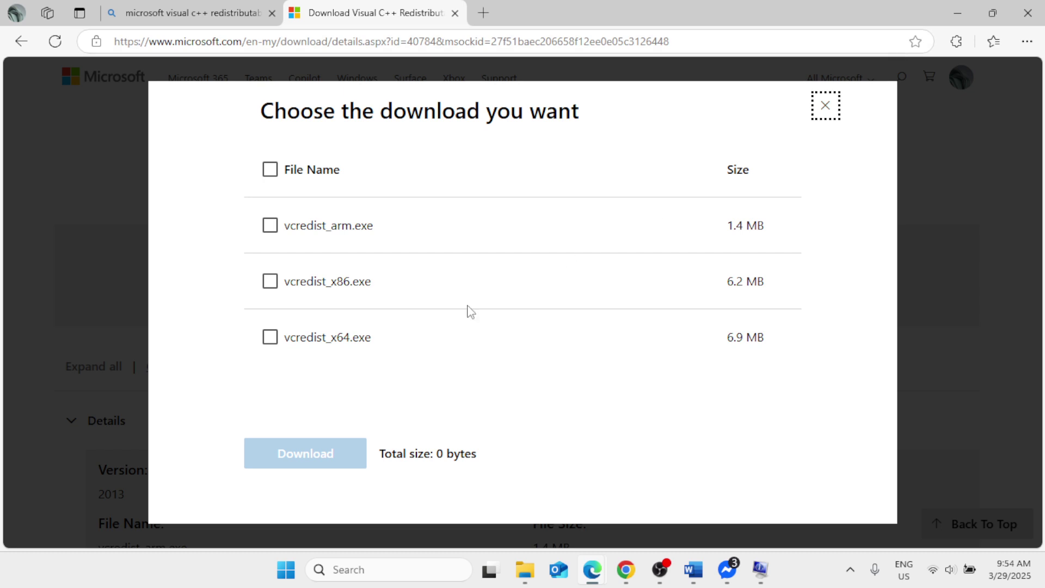
# - Download vcredist_x64.exe and close the browser window
pyautogui.click(270, 337)
pyautogui.click(333, 461)
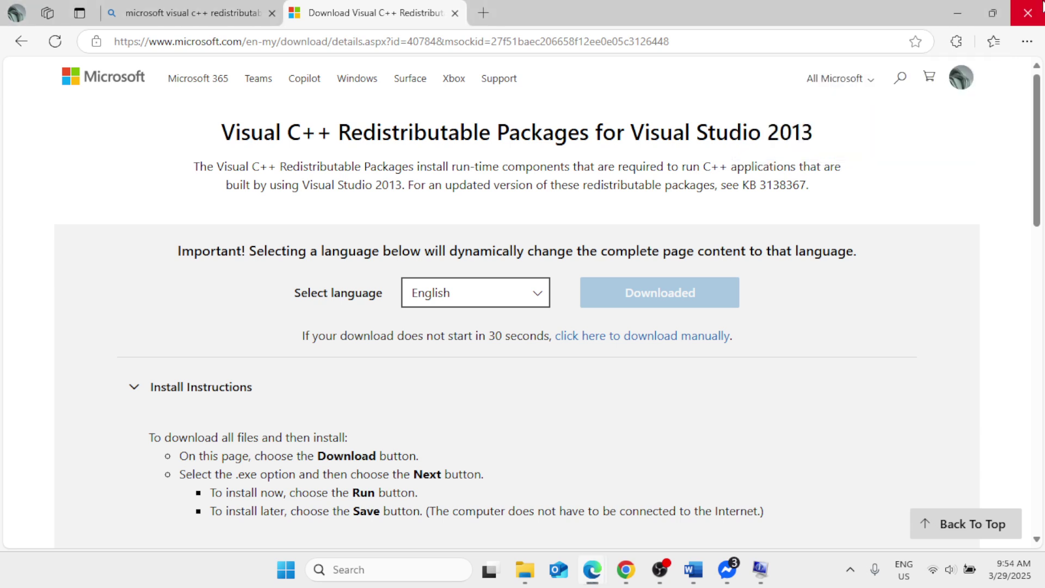
pyautogui.click(1043, 5)
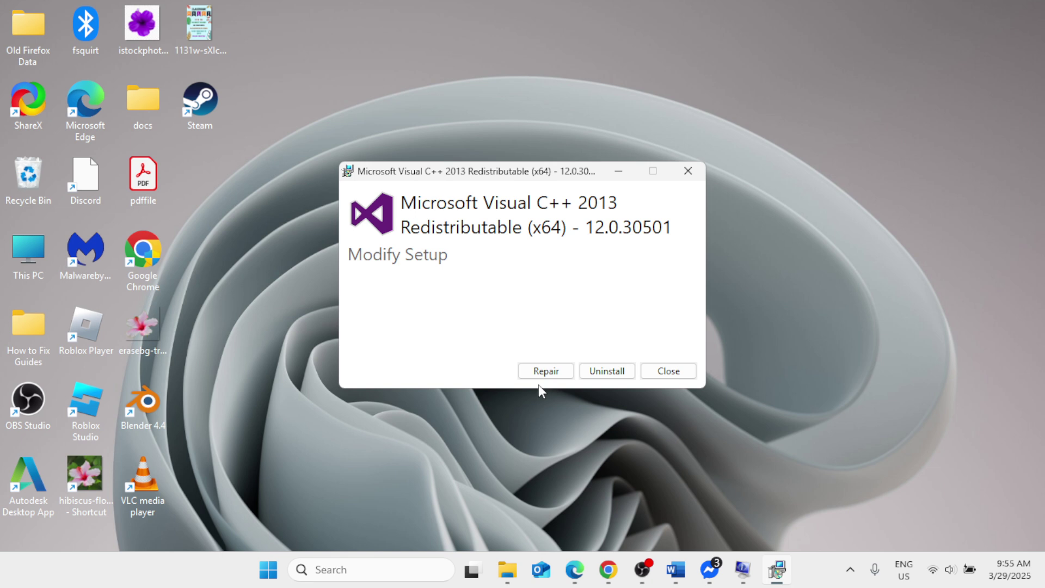
pyautogui.rightClick(268, 570)
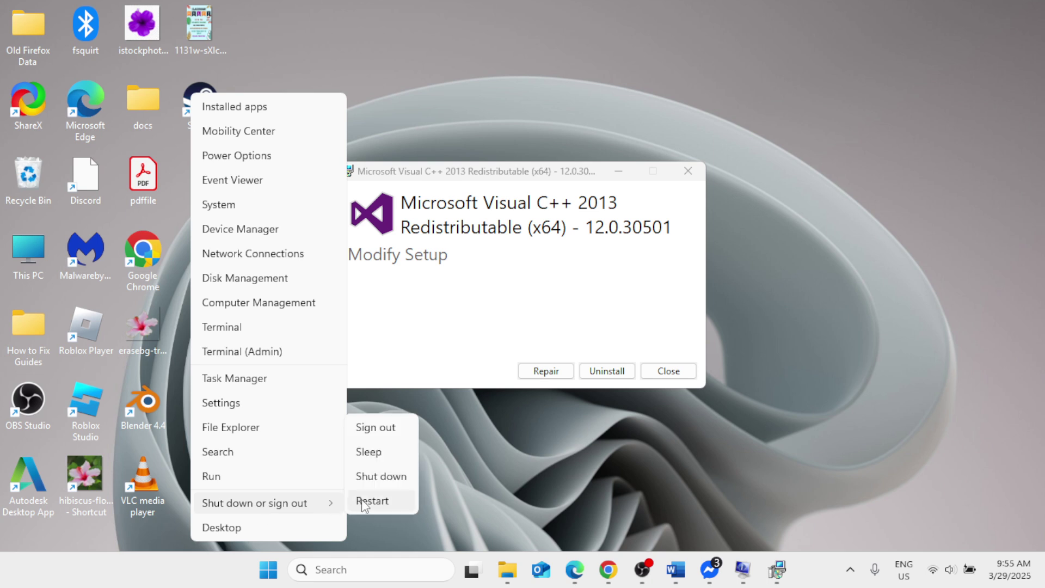
pyautogui.click(592, 414)
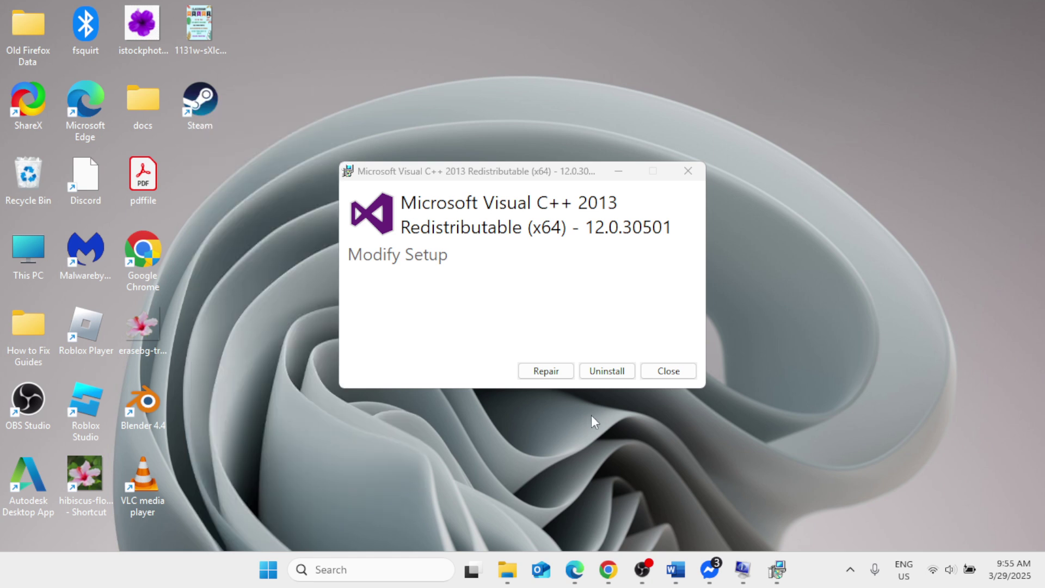